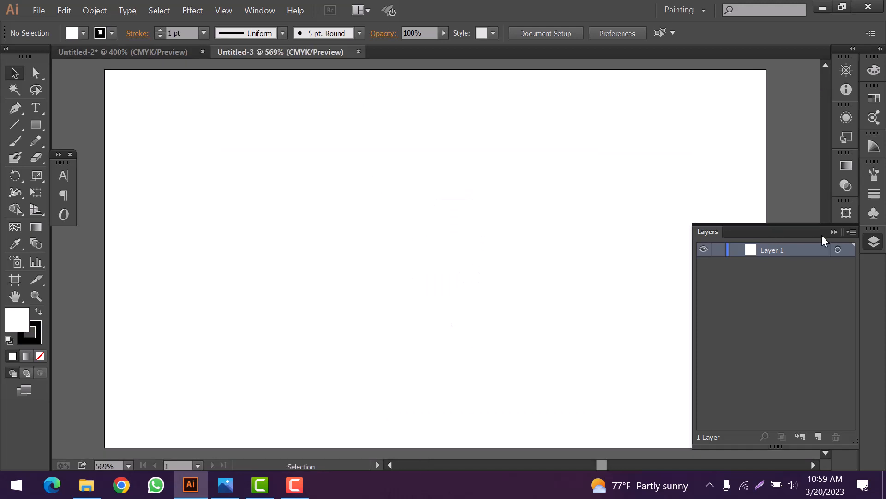
Draw a rectangle over the whole 3.5 × 2 in artboard with no stroke and black 000000 fill
scroll(292, 174, down, 4)
scroll(291, 173, up, 3)
click(834, 232)
scroll(676, 214, up, 1)
click(35, 125)
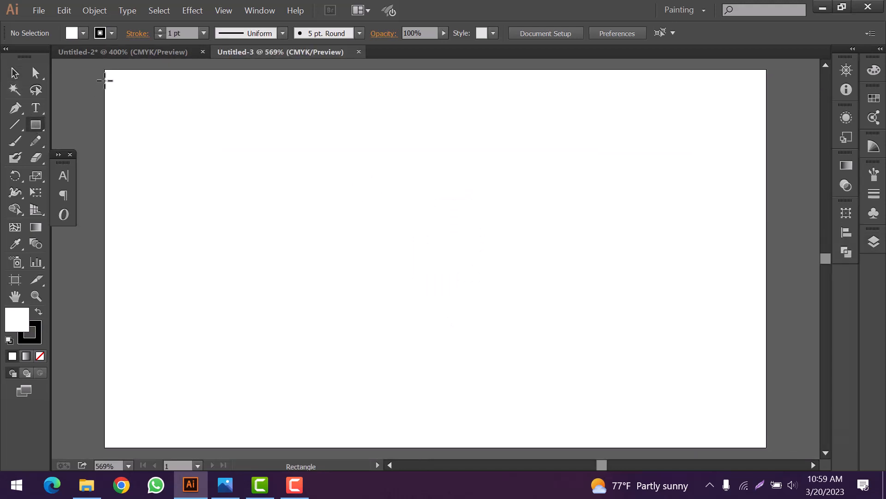
drag(105, 69, 766, 447)
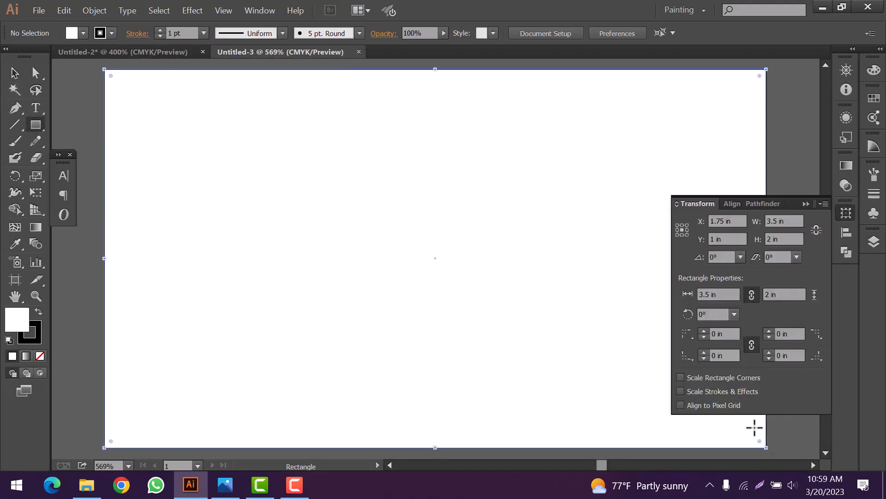
click(37, 336)
click(40, 355)
double_click(18, 319)
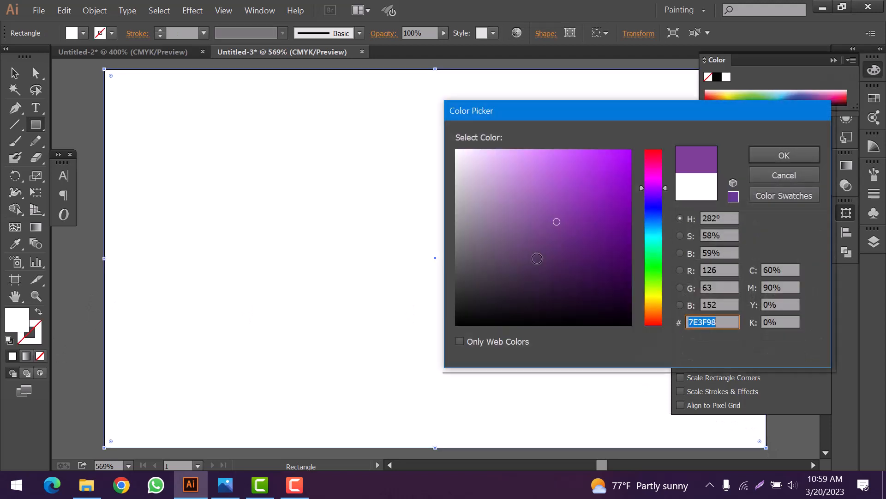
click(783, 155)
click(10, 111)
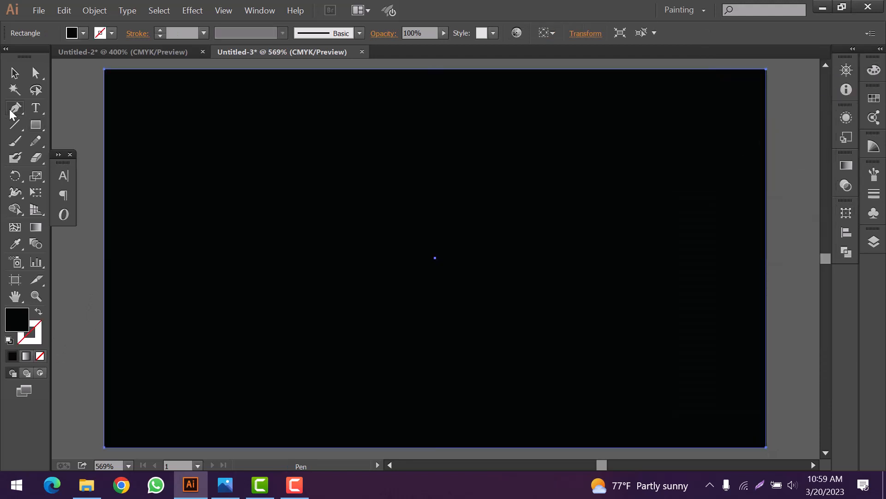
Lock the black background rectangle with Object > Lock > Selection
click(64, 10)
mouse_move(94, 10)
mouse_move(111, 86)
click(281, 84)
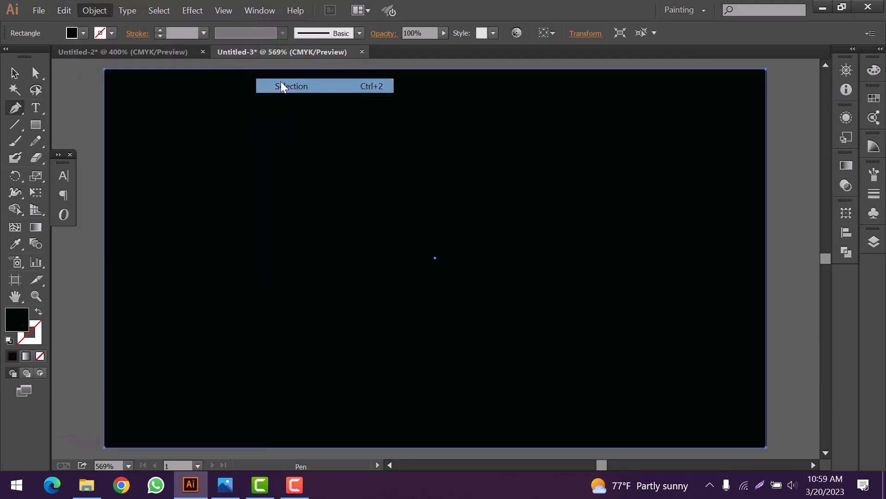
Pen-draw a closed curved wedge shape in the card's top-left corner
click(205, 69)
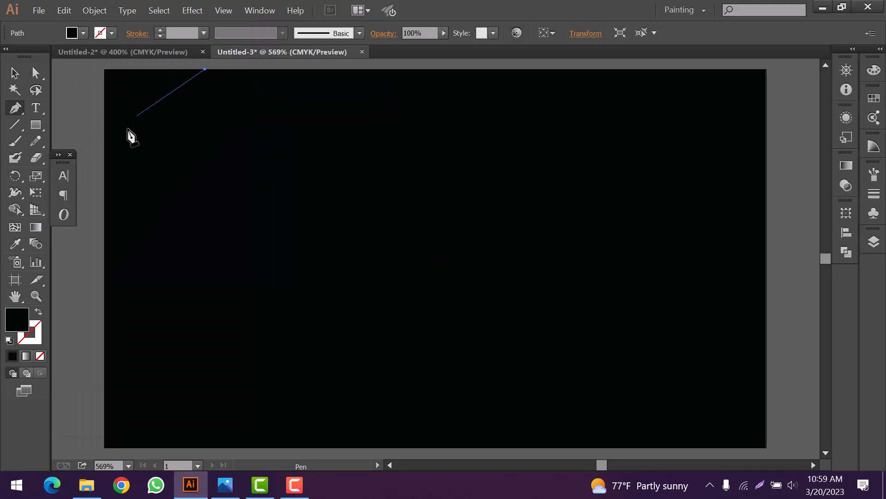
drag(105, 167, 105, 266)
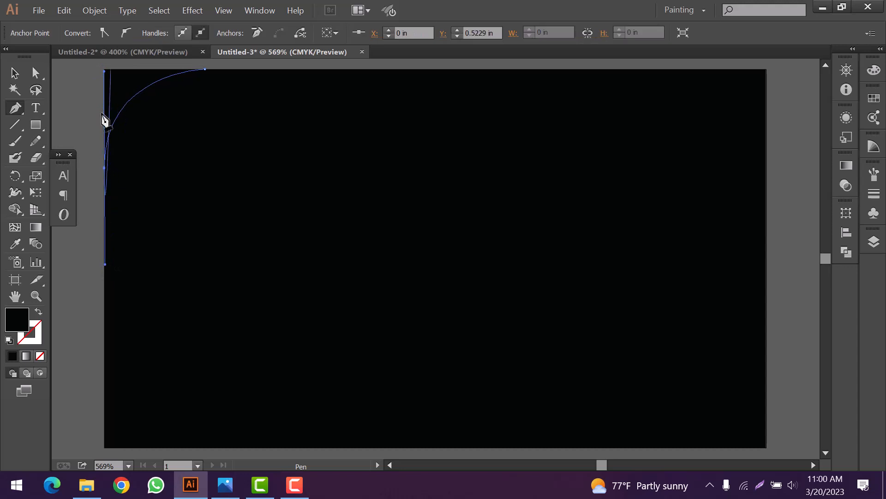
drag(105, 167, 110, 81)
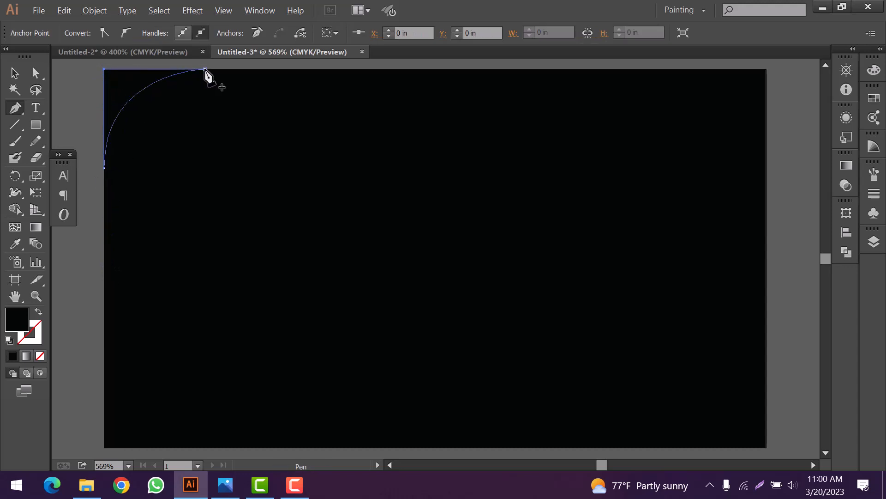
click(204, 70)
Fill the corner wedge with red
double_click(17, 319)
click(653, 152)
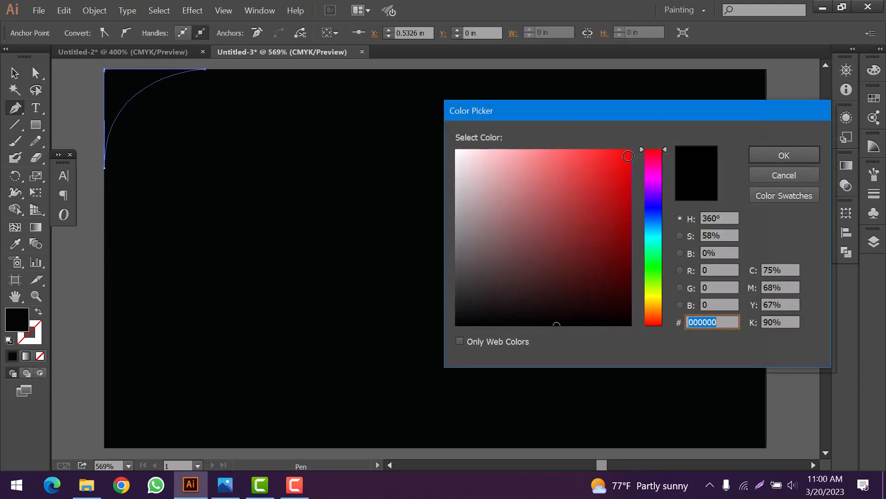
drag(623, 187, 621, 192)
click(784, 155)
click(13, 73)
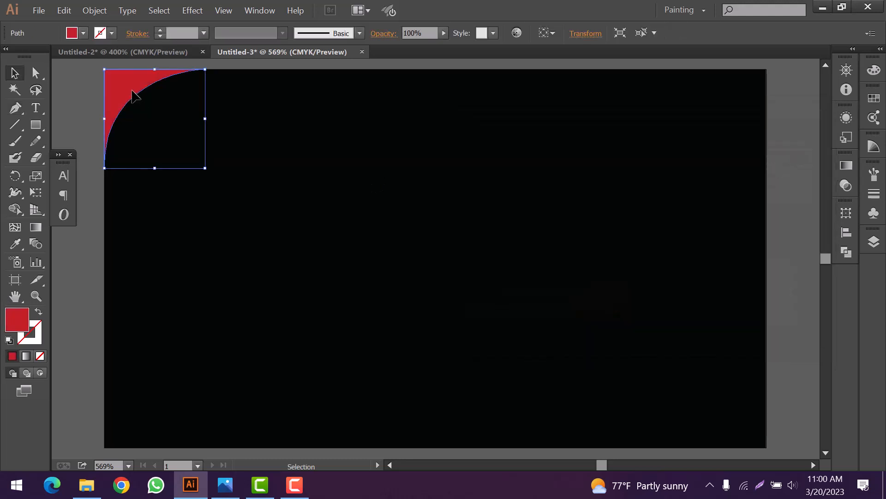
Duplicate the red wedge, rotate the copy 180°, and place it at the bottom-right corner
drag(135, 91, 607, 331)
scroll(706, 394, down, 1)
drag(684, 383, 516, 209)
drag(646, 354, 738, 397)
Nudge the copied wedge with arrow keys until it aligns with the card edges, then deselect
scroll(746, 396, up, 6)
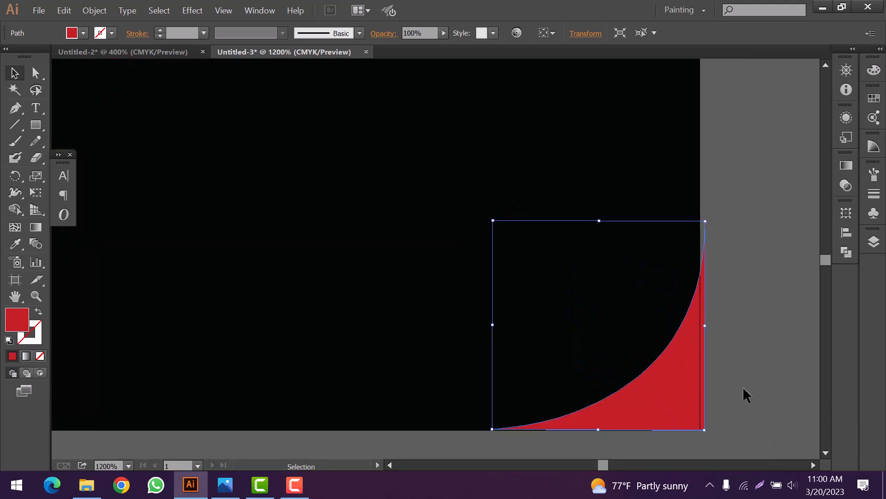
scroll(642, 379, down, 5)
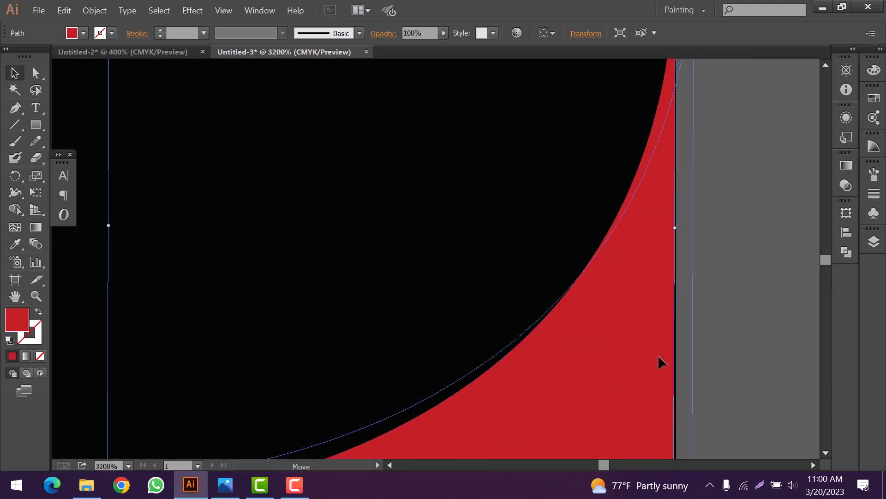
key(Right)
key(Down)
key(Down)
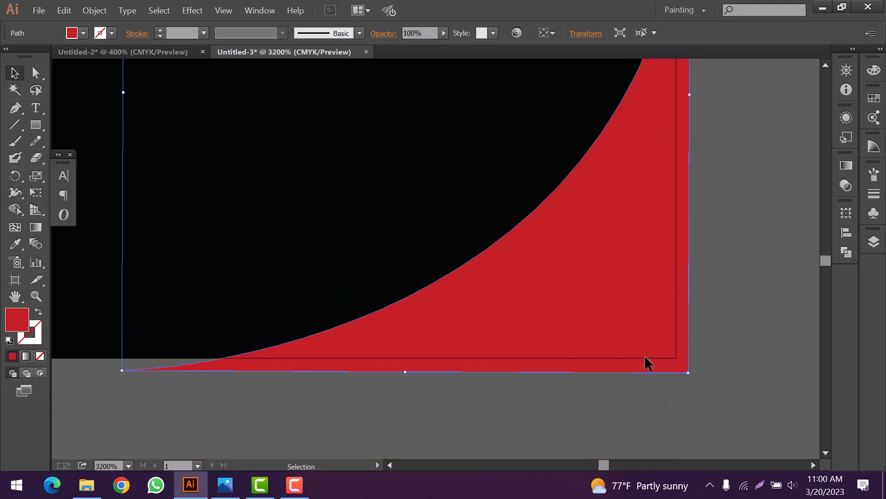
key(Up)
key(Left)
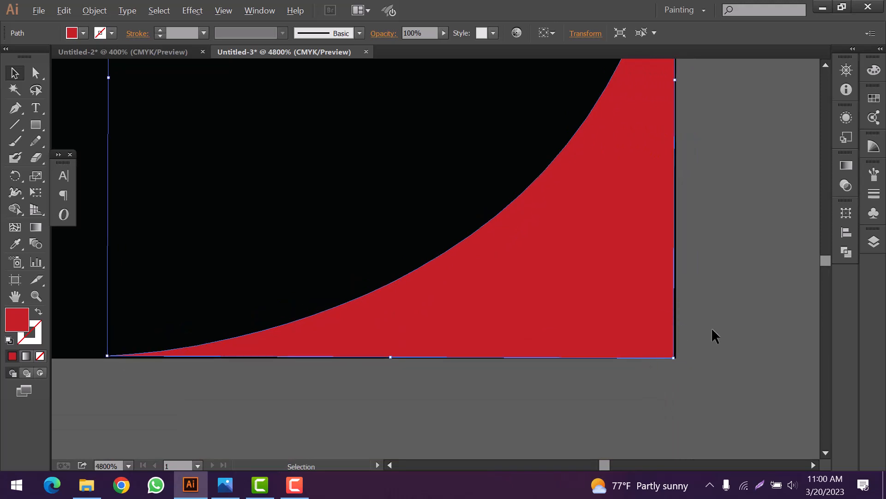
scroll(710, 327, down, 2)
scroll(633, 317, down, 4)
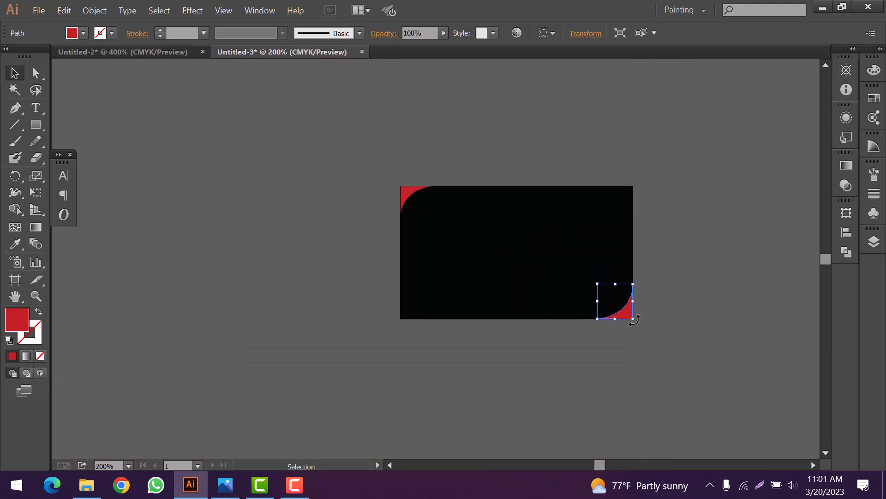
scroll(611, 305, up, 1)
click(671, 277)
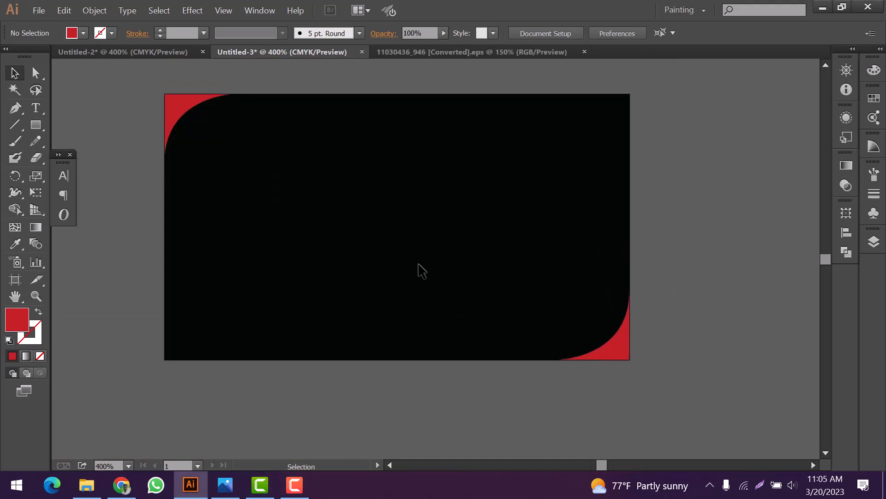
With the Type tool, set a text insertion point just below the top-left red curve
scroll(418, 270, down, 1)
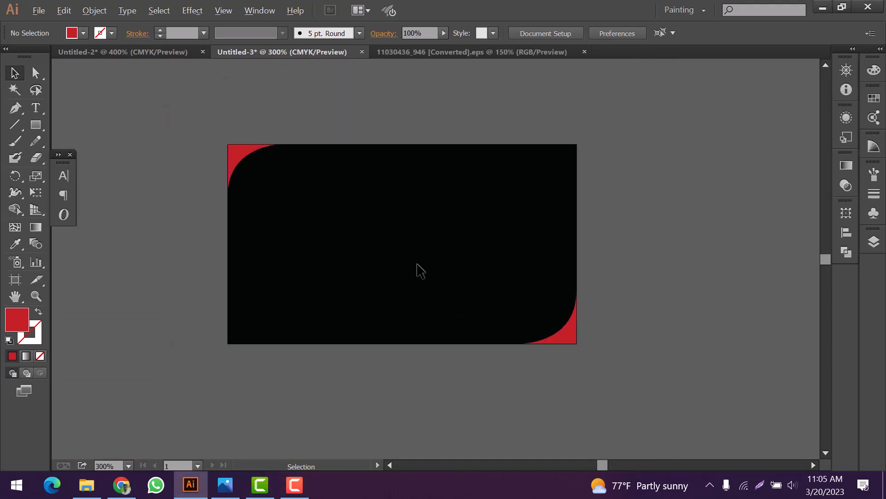
scroll(392, 245, up, 2)
scroll(399, 215, down, 2)
click(15, 108)
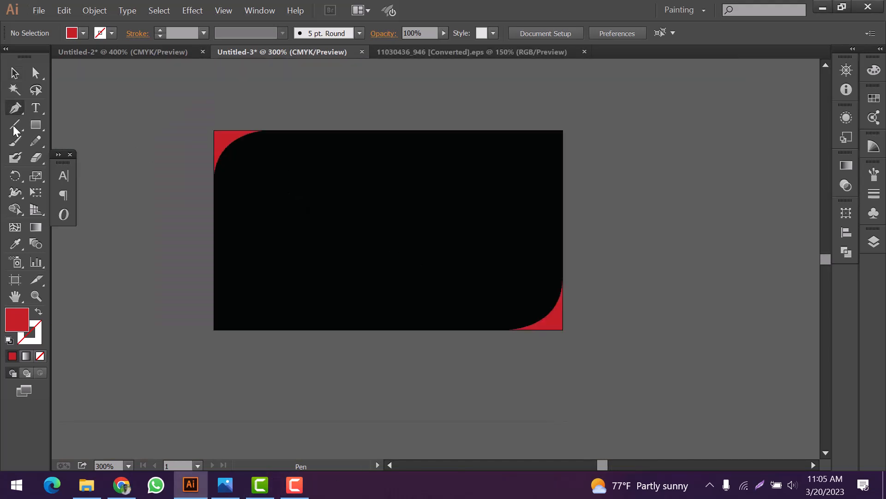
click(36, 108)
click(246, 171)
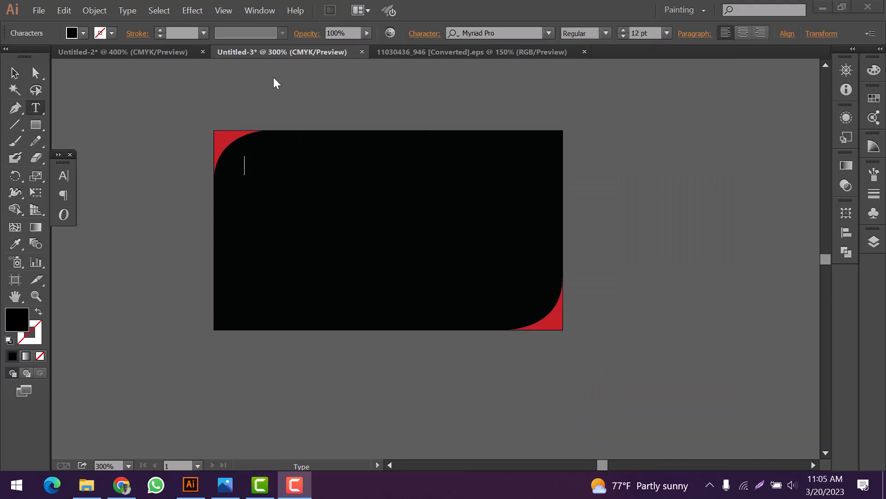
click(246, 176)
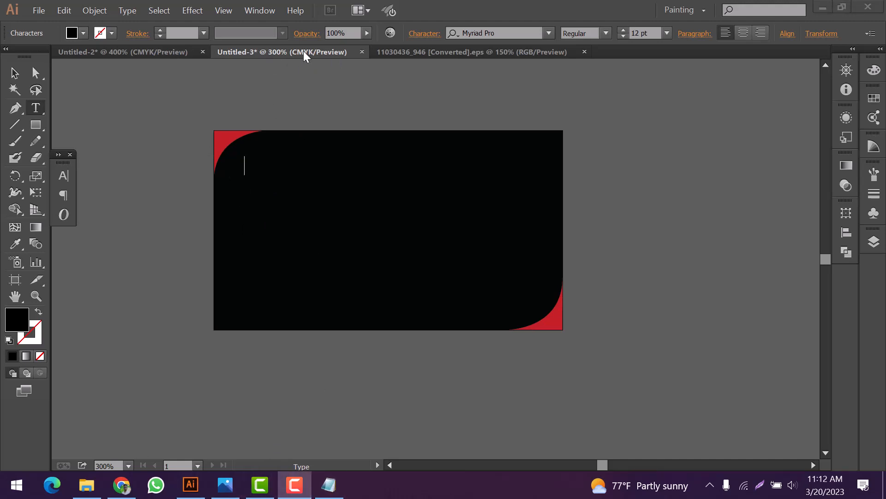
click(255, 188)
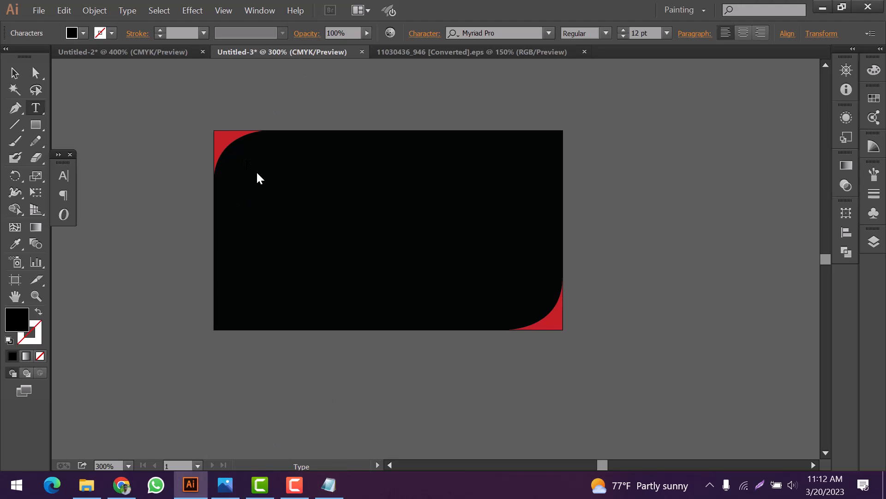
Type the name line and make its text white
text(Enter Name)
drag(326, 166, 189, 170)
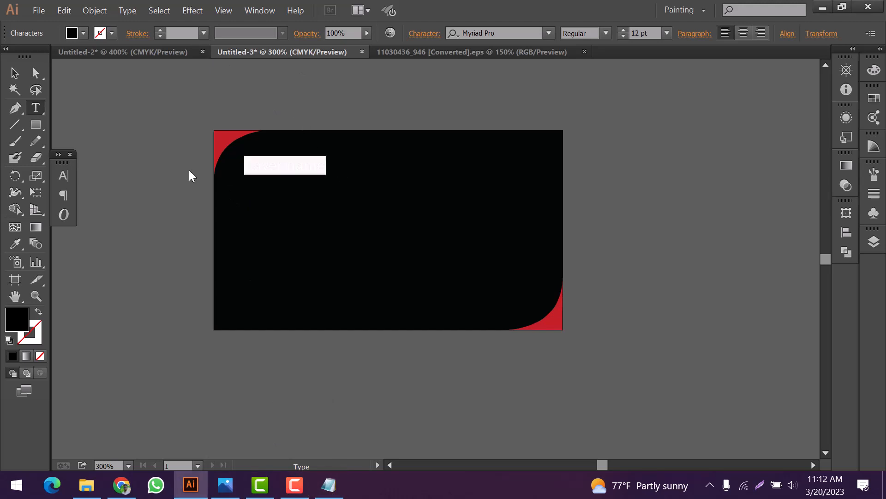
click(83, 34)
click(28, 55)
click(340, 169)
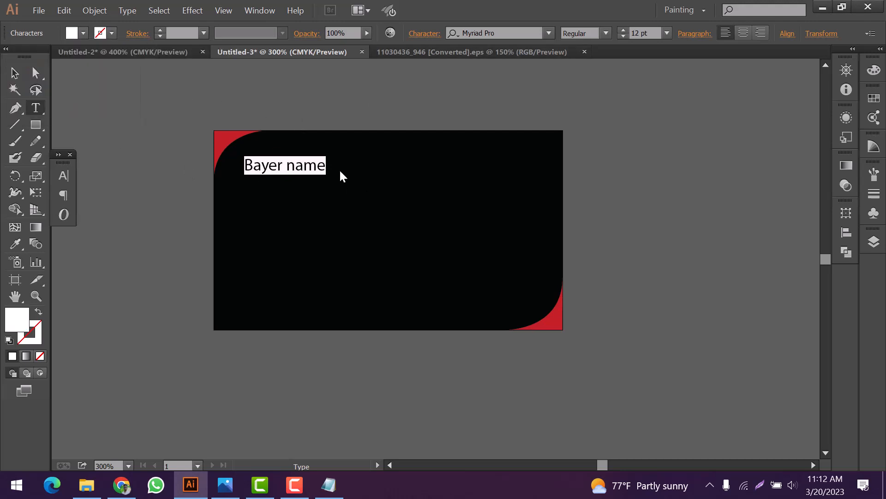
click(340, 170)
Fix the capital N in the name and set the heading in Montserrat Bold
text(N)
drag(329, 166, 236, 170)
click(548, 33)
key(Down)
key(Down)
key(Down)
key(Down)
key(Down)
key(Down)
key(Down)
key(Down)
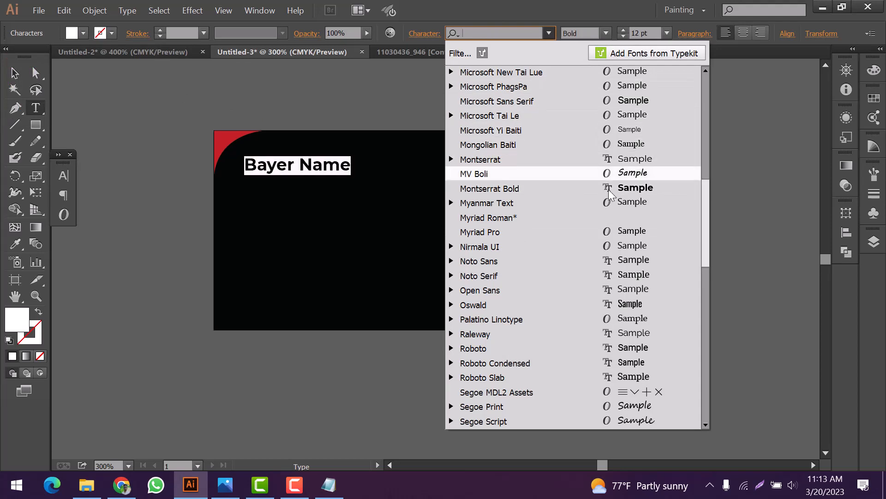
key(Down)
key(Down)
key(Down)
key(Down)
key(Down)
key(Down)
key(Down)
key(Down)
key(Down)
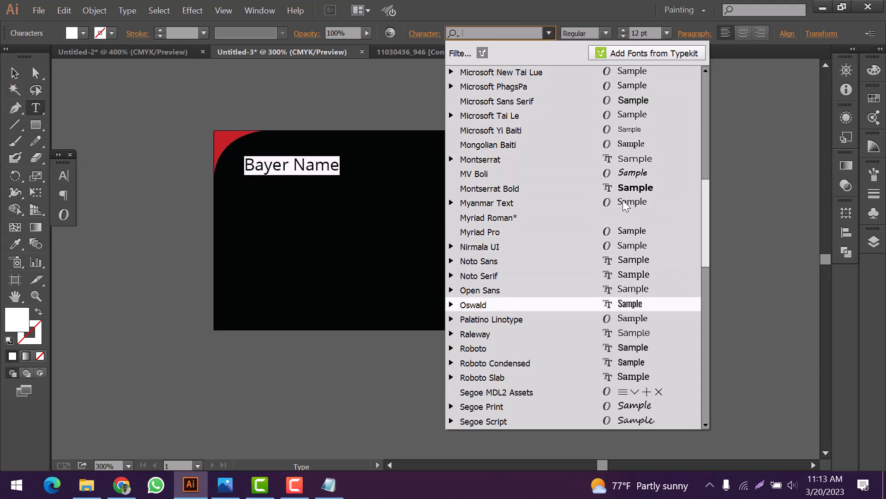
key(Up)
key(Up)
click(624, 193)
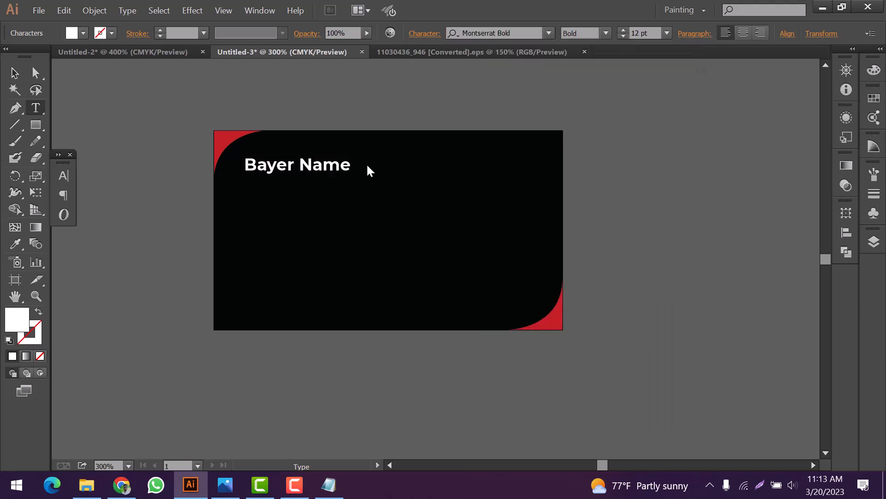
key(Escape)
click(249, 186)
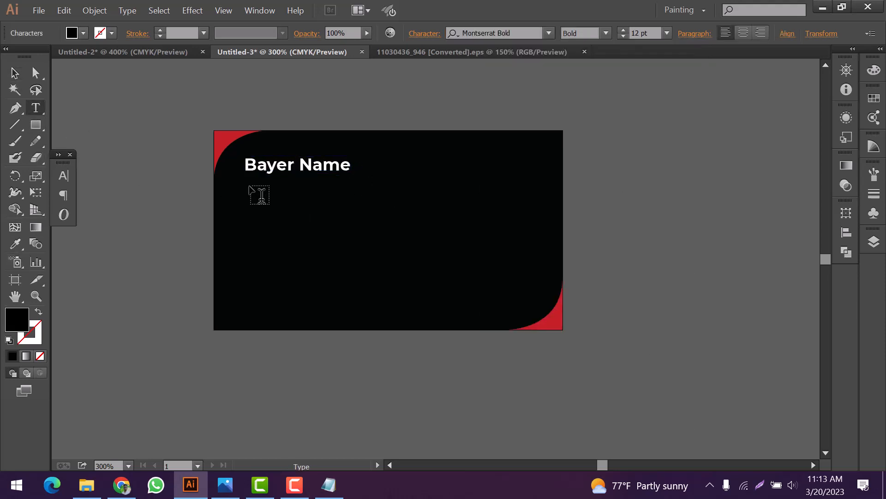
Copy 'Graphics Designer' from Notepad and paste it onto the card
click(329, 484)
drag(409, 126, 526, 127)
key(ctrl+c)
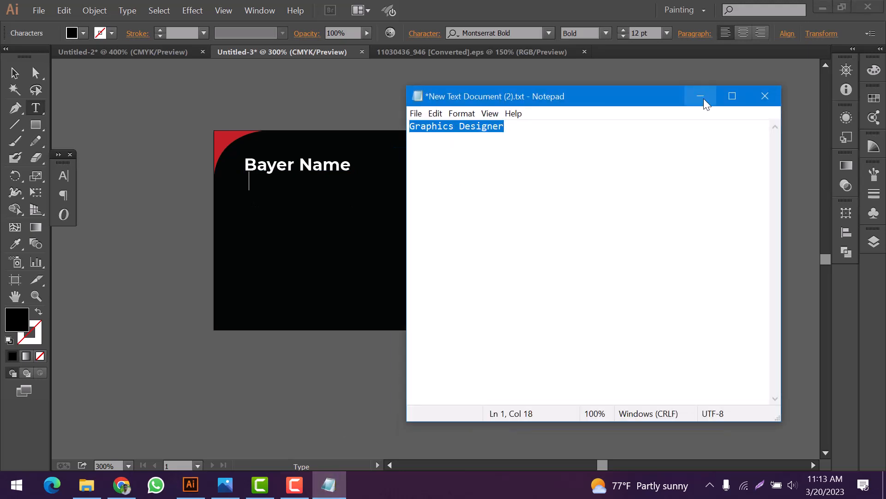
click(700, 96)
key(ctrl+v)
Make the Graphics Designer text white and move it below the name heading
click(83, 33)
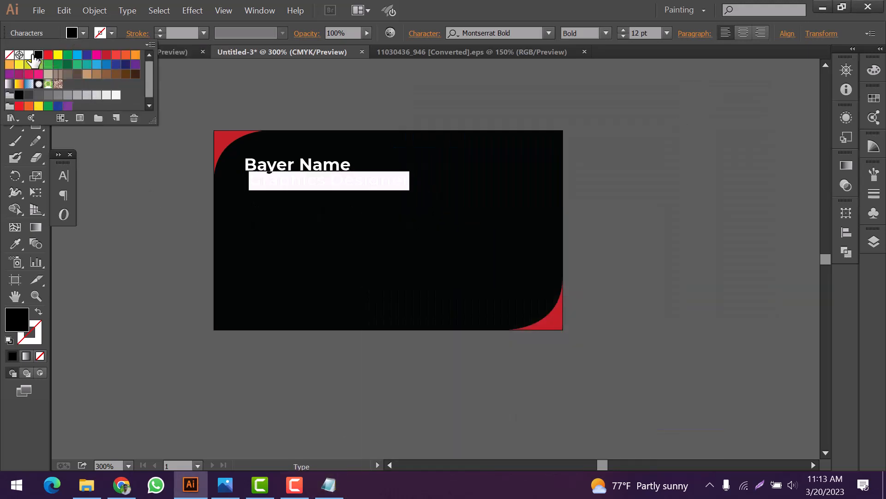
click(29, 55)
drag(422, 187, 241, 167)
key(Escape)
drag(298, 184, 292, 192)
drag(419, 194, 261, 184)
click(428, 190)
Shrink the Graphics Designer title to 7 pt and tuck it beneath the name
click(350, 210)
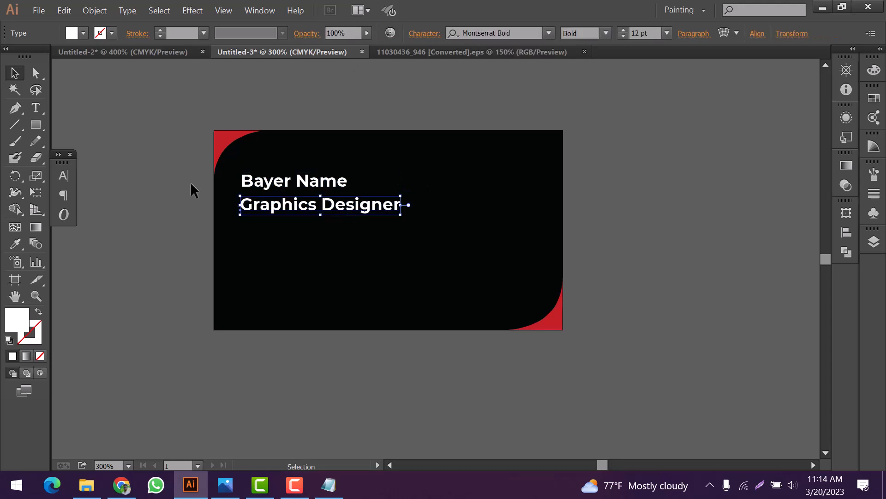
click(36, 109)
click(404, 208)
key(ctrl+a)
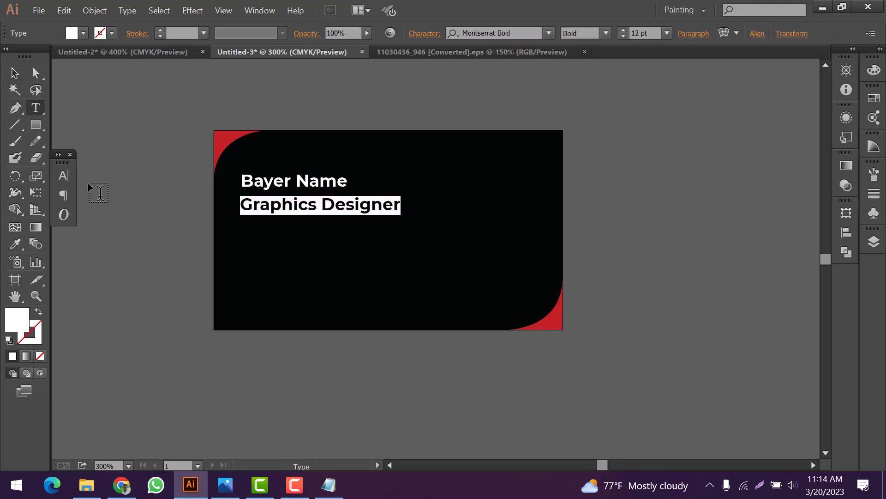
click(623, 36)
click(623, 36)
click(623, 36)
click(623, 35)
click(622, 36)
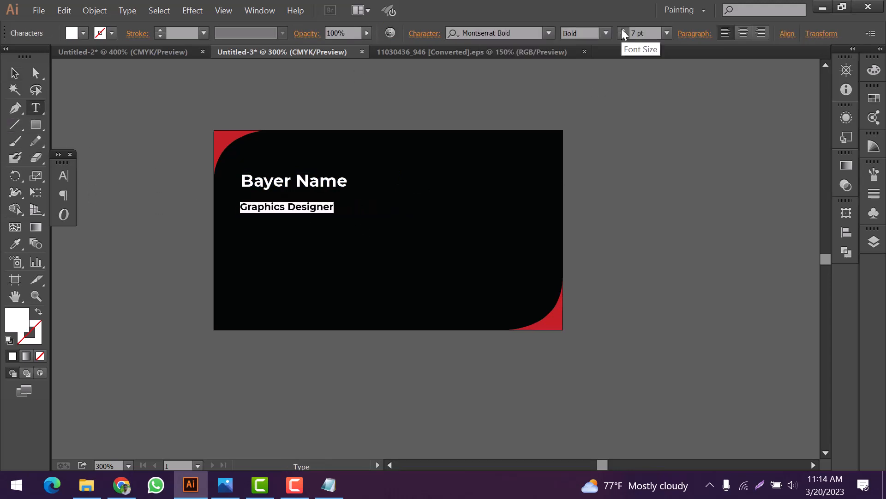
click(14, 73)
drag(277, 210, 280, 203)
click(373, 219)
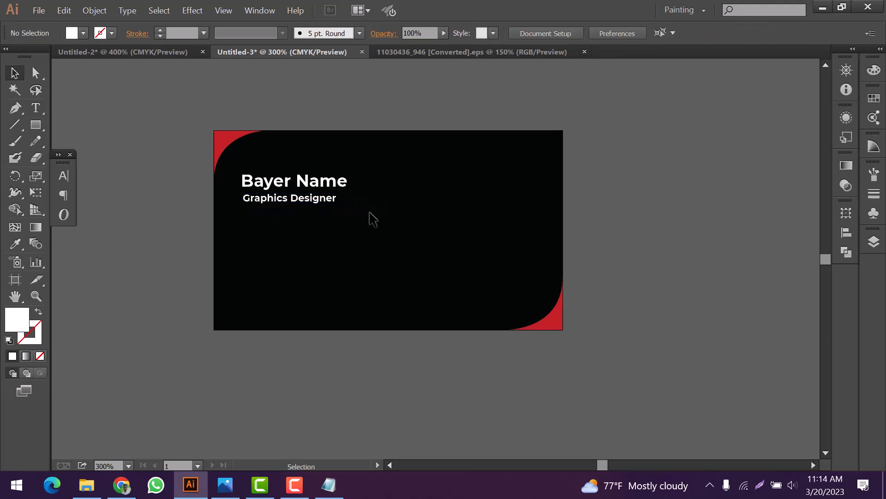
Bring the icon artwork from Untitled-2 onto the card, fill it ffffff white, and scale it down
key(ctrl+Tab)
key(ctrl+Tab)
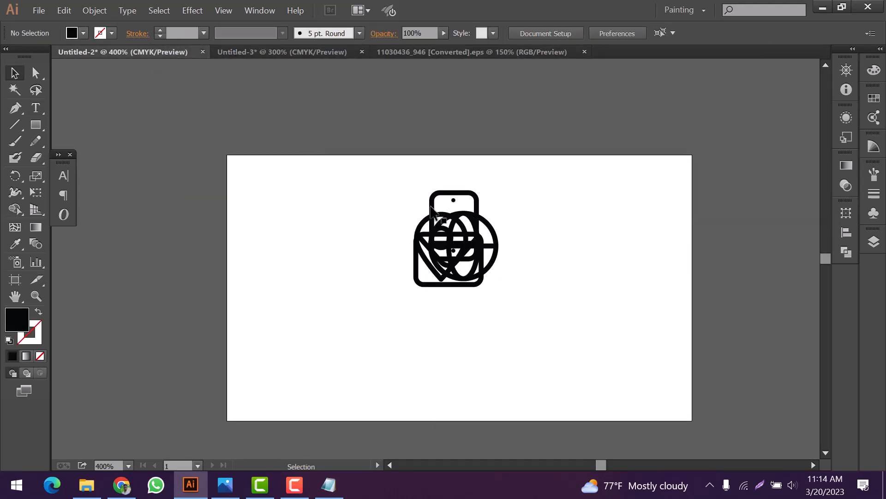
drag(431, 210, 277, 268)
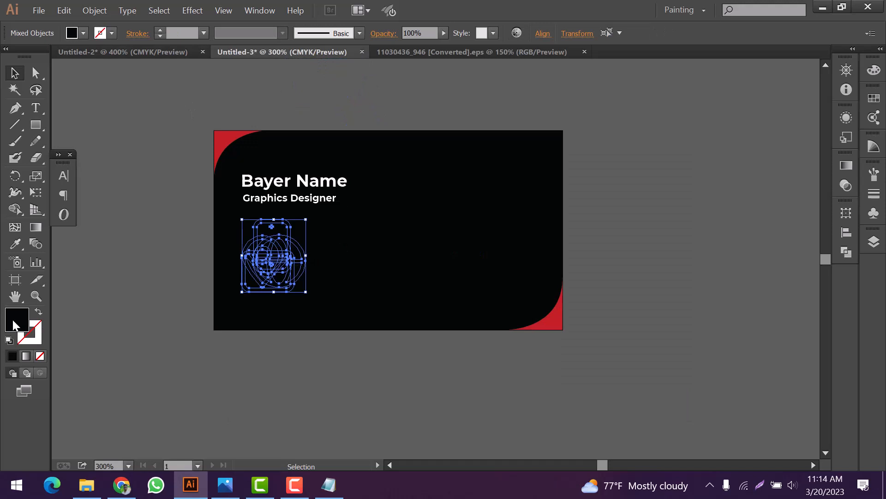
double_click(14, 324)
text(ffffff)
click(783, 155)
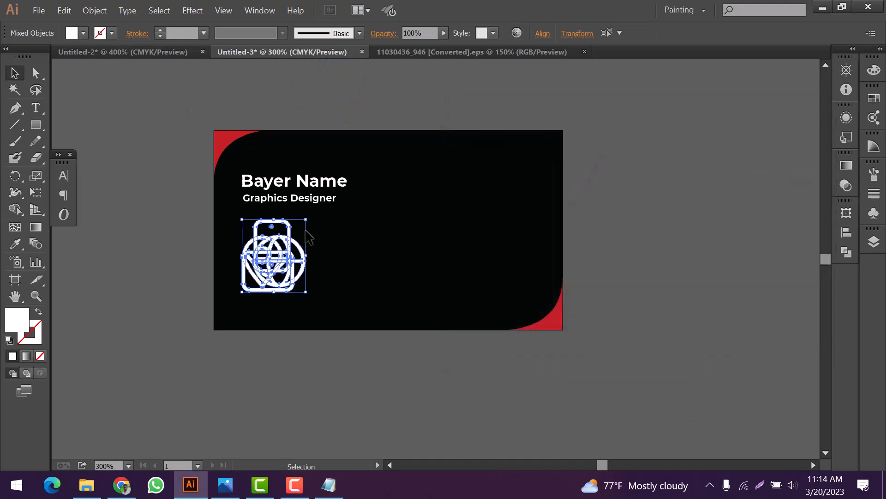
drag(305, 220, 288, 238)
click(297, 254)
Separate the phone, envelope, pin and globe icons into a stack and resize them
scroll(298, 256, up, 1)
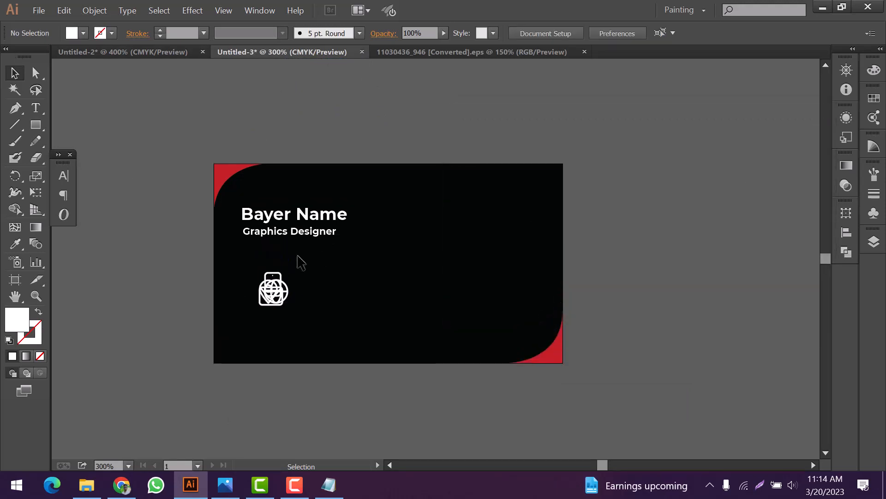
scroll(297, 255, down, 1)
scroll(294, 245, up, 2)
drag(265, 193, 237, 150)
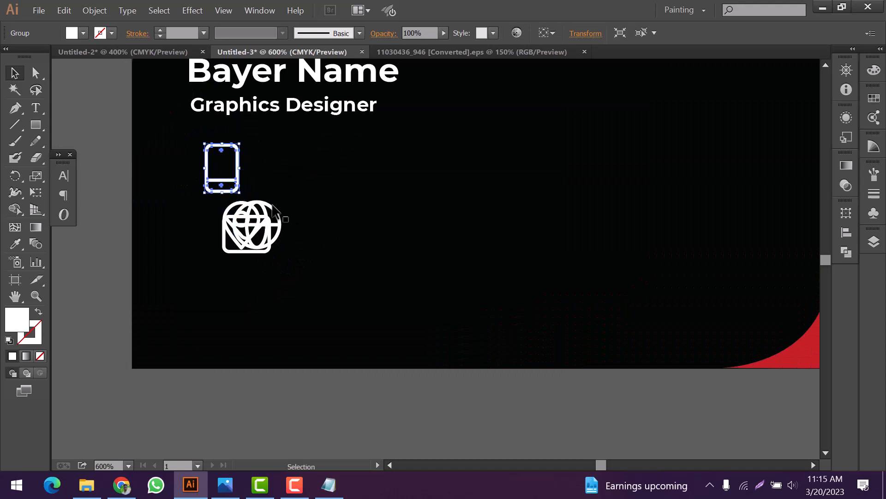
drag(274, 210, 248, 295)
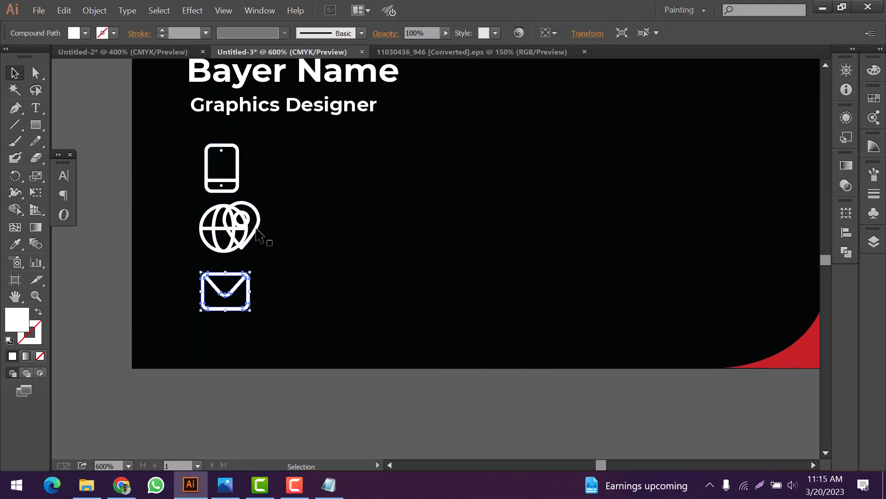
drag(257, 234, 241, 350)
drag(254, 154, 233, 355)
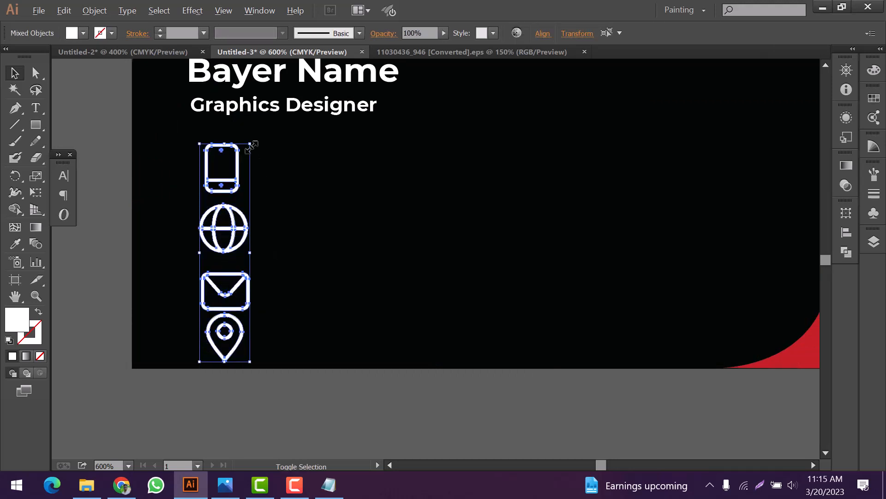
drag(252, 147, 228, 173)
scroll(253, 178, down, 3)
scroll(251, 175, up, 2)
click(263, 189)
Order the icons in a column: phone, envelope, location pin, then globe at the bottom
click(231, 192)
click(225, 188)
click(231, 192)
drag(236, 233, 288, 266)
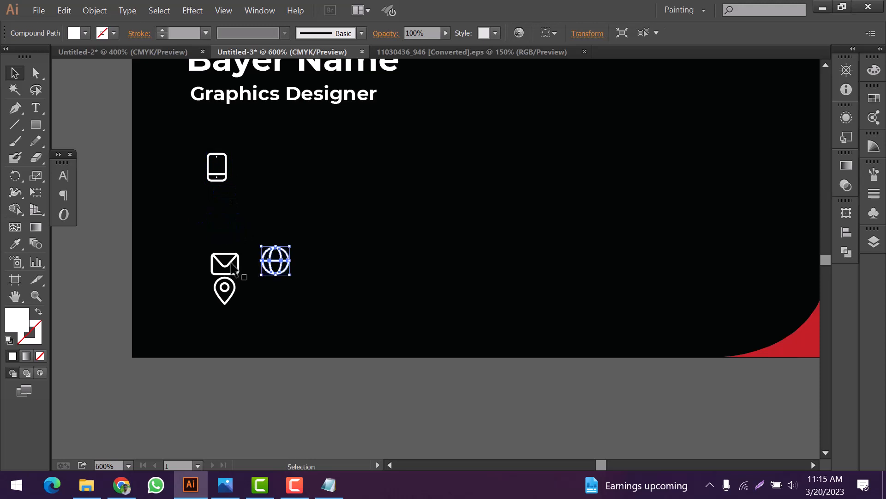
drag(232, 268, 227, 228)
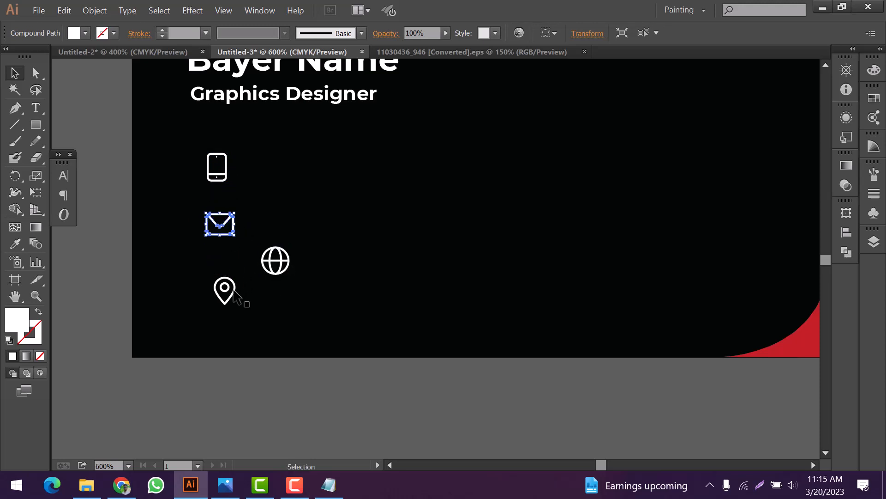
drag(234, 291, 231, 271)
drag(285, 278, 220, 322)
scroll(305, 284, down, 2)
scroll(305, 285, up, 1)
scroll(284, 265, down, 1)
scroll(285, 265, up, 1)
Centre the four icons horizontally and distribute them evenly with Distribute Vertical Center
drag(225, 189, 271, 328)
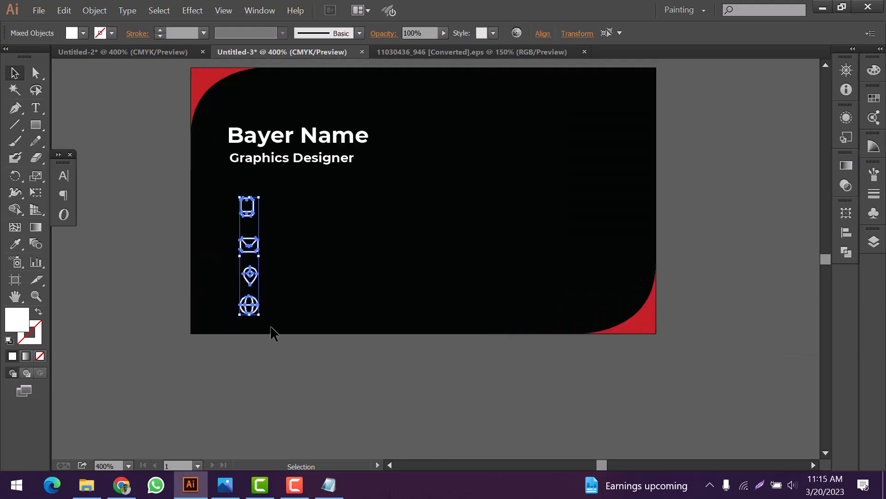
click(846, 232)
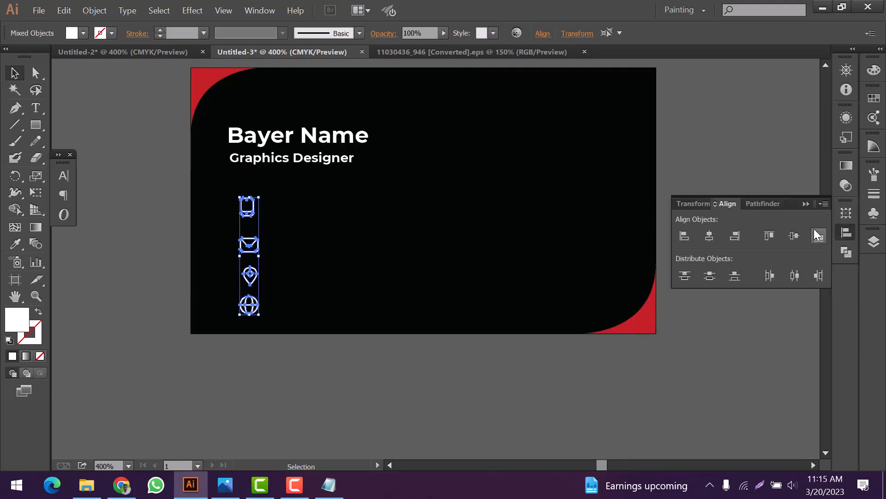
click(713, 239)
click(349, 216)
click(258, 249)
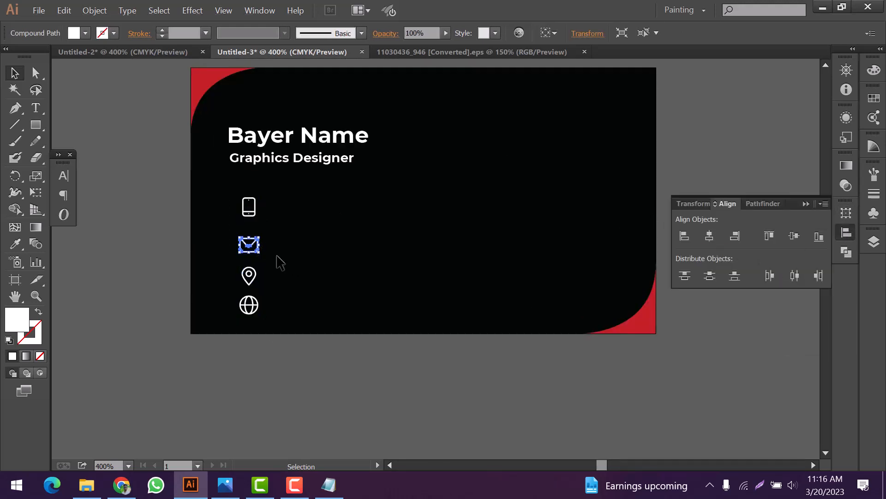
key(Up)
click(253, 277)
key(Up)
click(316, 305)
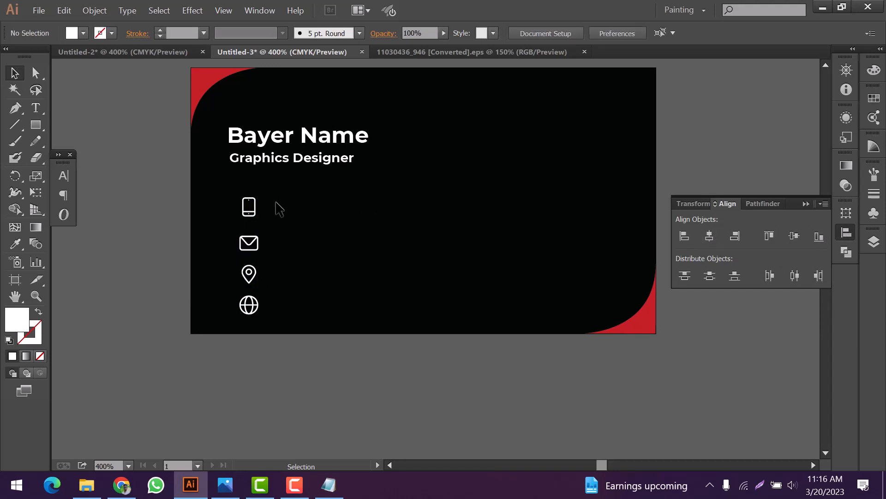
drag(279, 209, 233, 323)
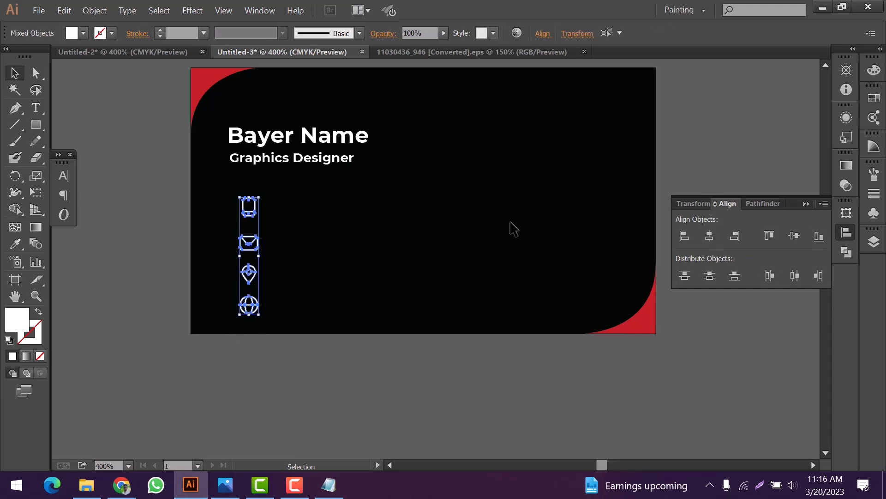
click(715, 280)
click(368, 270)
Type a white phone number and set it level beside the phone icon
key(t)
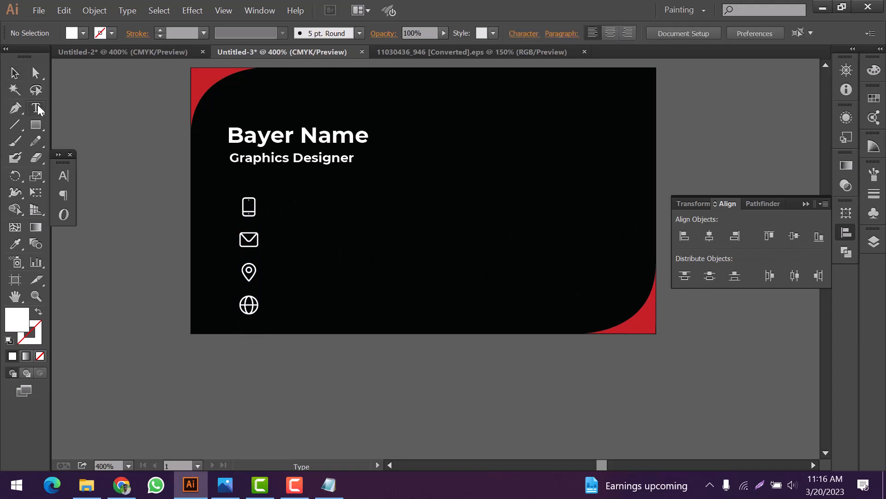
click(269, 203)
click(71, 33)
click(29, 56)
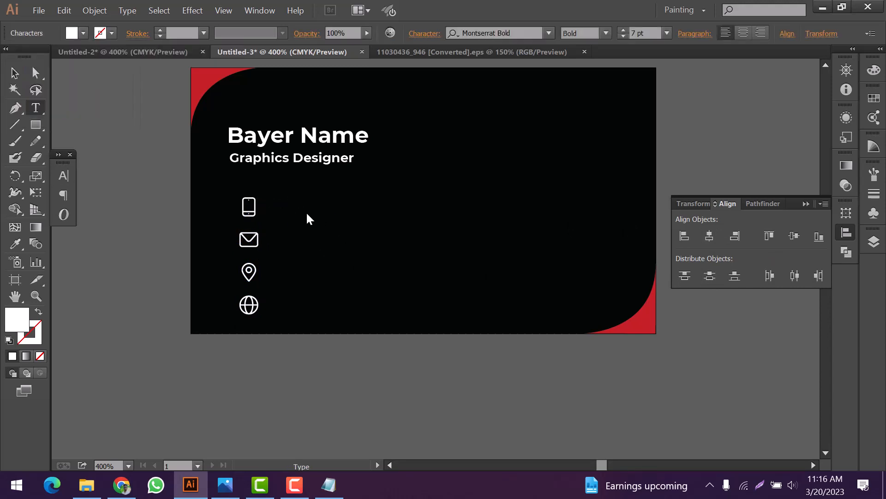
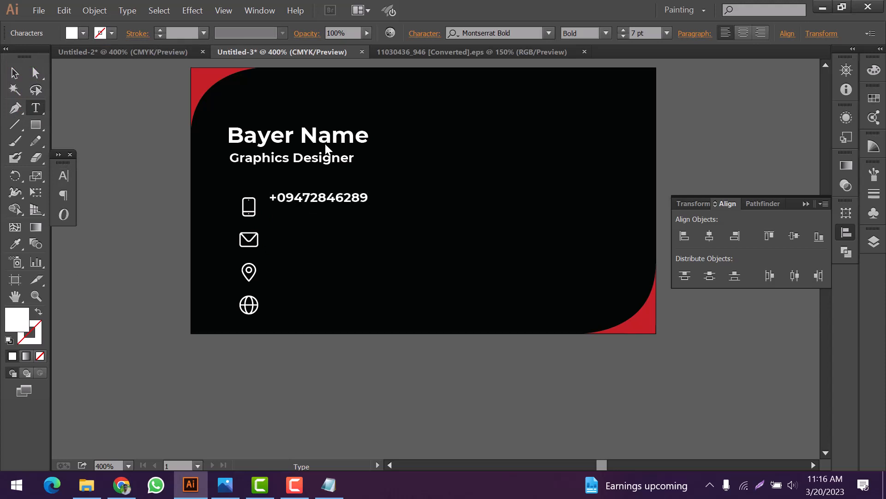
key(ctrl+a)
key(Escape)
drag(307, 202, 313, 245)
Copy the number beside the envelope, pin and globe icons, aligned and evenly spaced
drag(313, 245, 313, 277)
drag(313, 277, 313, 314)
drag(389, 199, 272, 314)
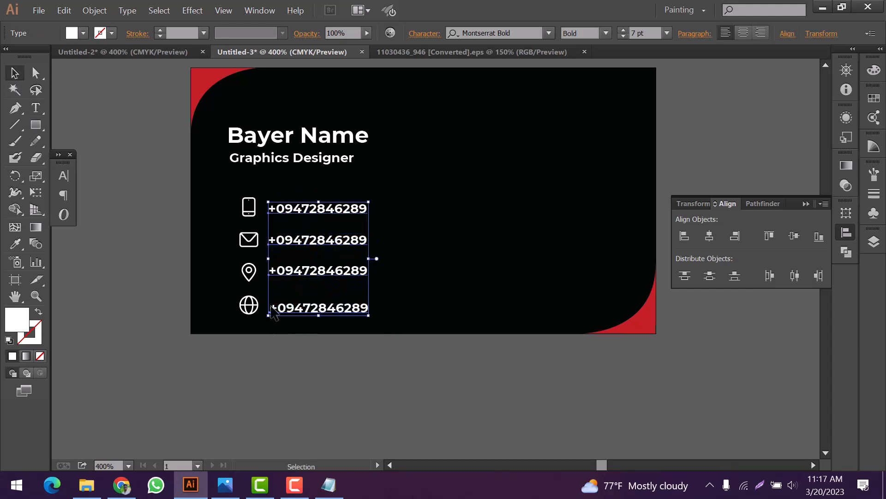
click(709, 236)
click(710, 275)
click(451, 227)
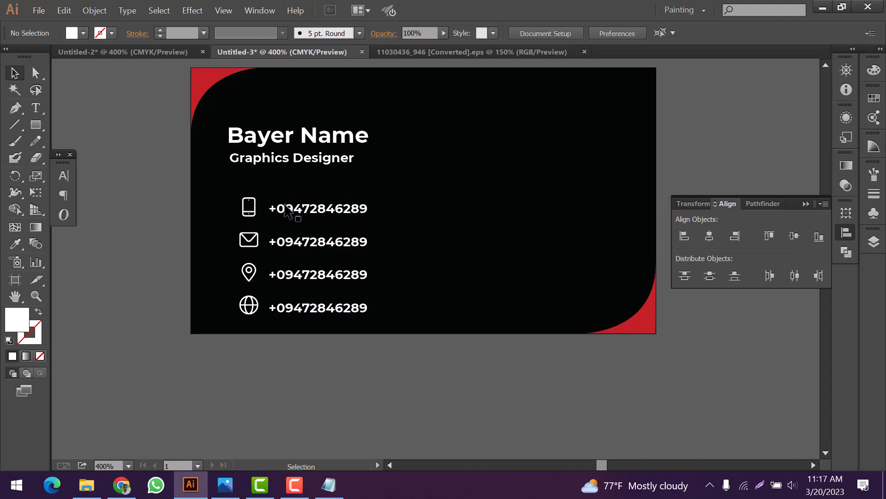
drag(273, 205, 366, 309)
key(Up)
click(409, 271)
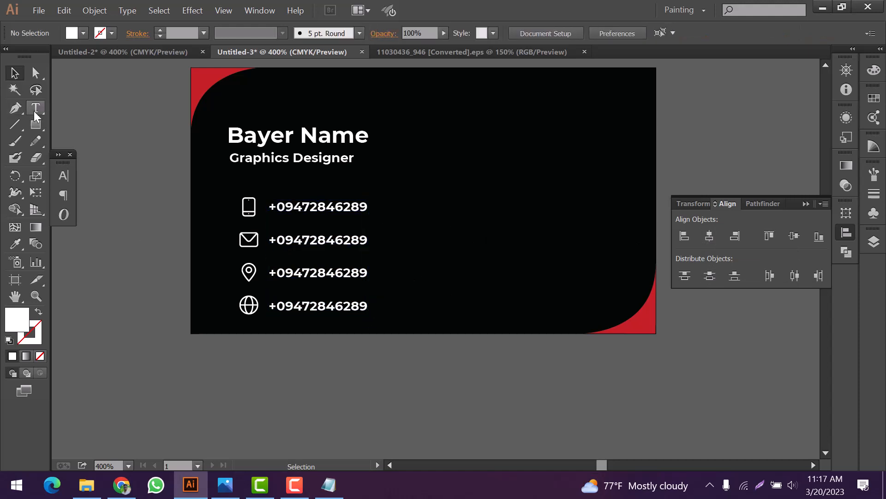
Replace the second copied number with a placeholder e-mail address
click(34, 112)
drag(270, 241, 433, 263)
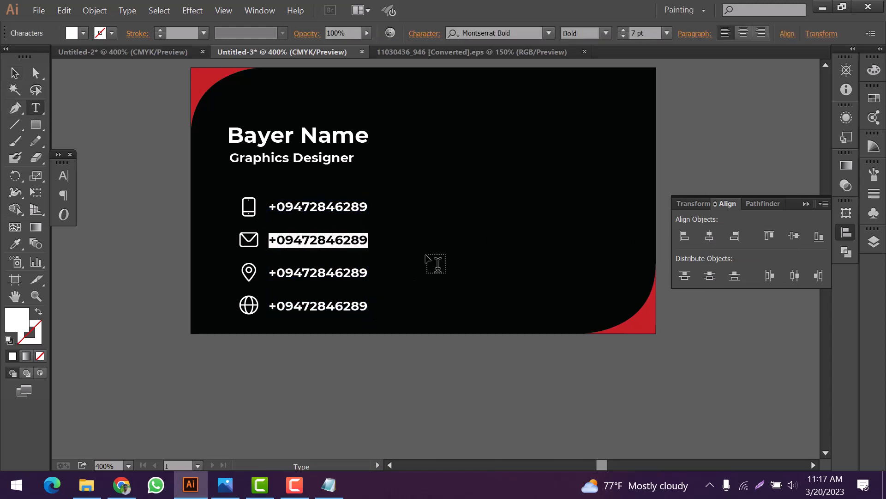
text(yourmail@gmail.com)
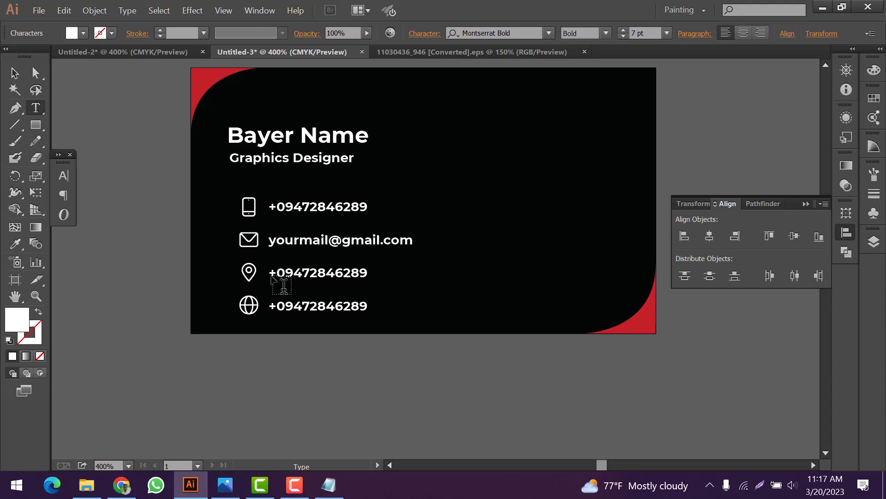
Retype the third number line as 'youl location'
drag(271, 275, 379, 276)
text(youl)
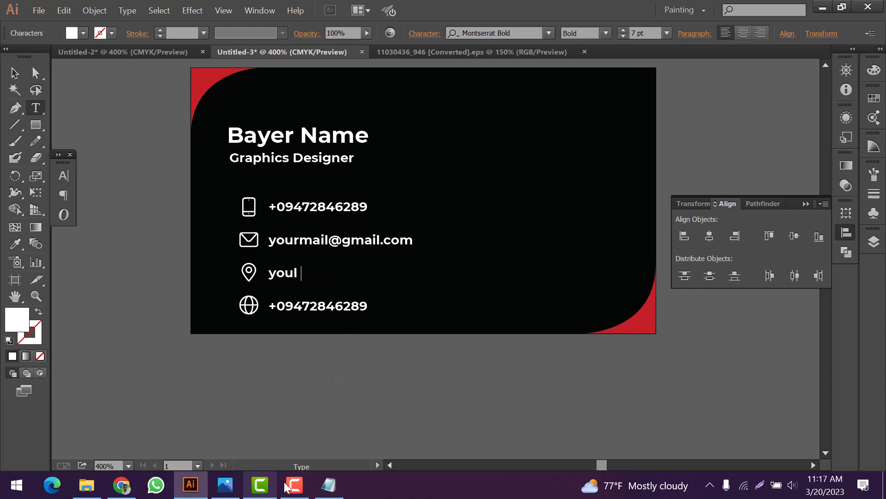
click(286, 483)
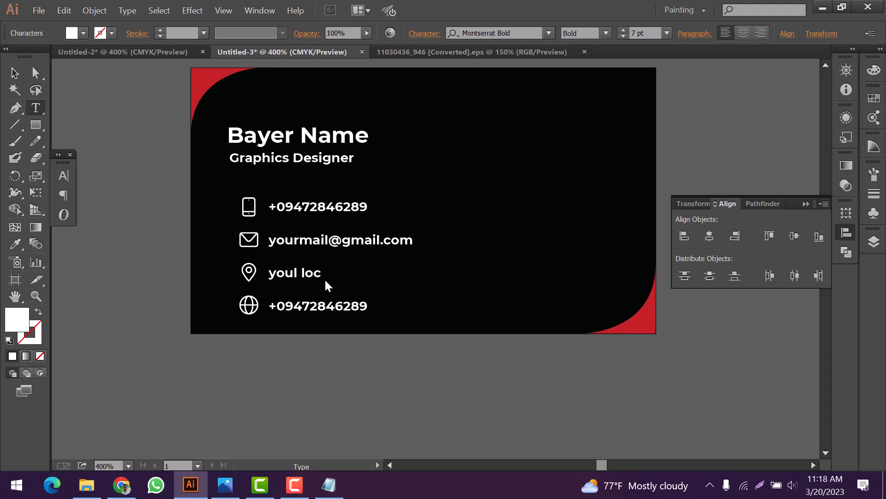
text(ul location)
key(ctrl+a)
click(318, 300)
text(you)
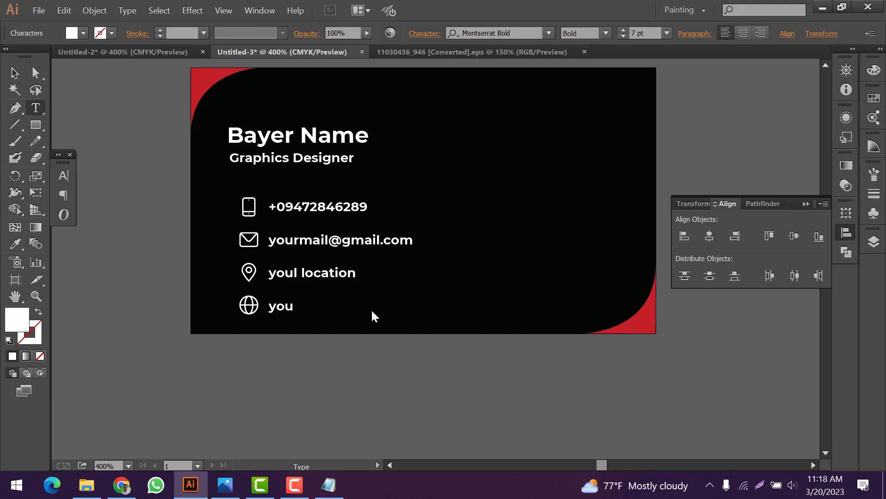
text(r website)
key(ctrl+a)
key(ctrl+c)
text(www.)
key(ctrl+v)
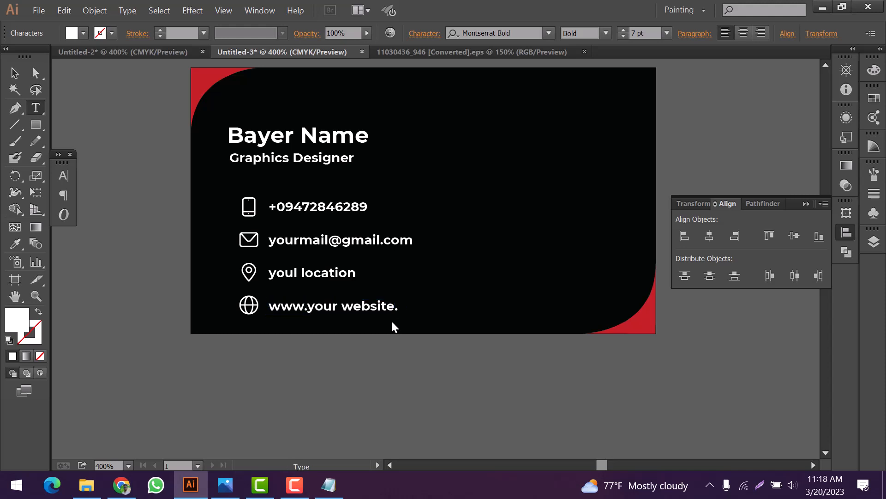
text(com)
scroll(467, 277, up, 1)
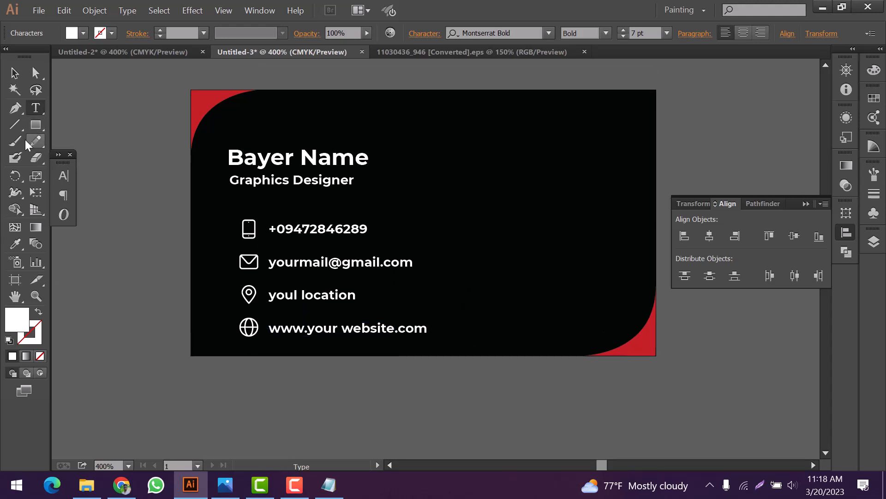
key(Escape)
Draw a thin tall rectangle beside the contacts and fill it red (D60707)
key(m)
drag(450, 152, 452, 335)
double_click(17, 320)
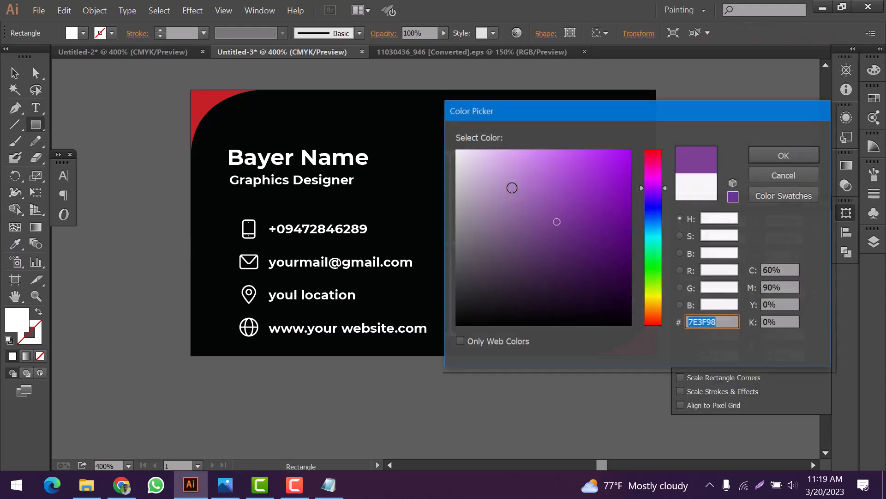
click(662, 150)
click(622, 205)
drag(621, 205, 626, 173)
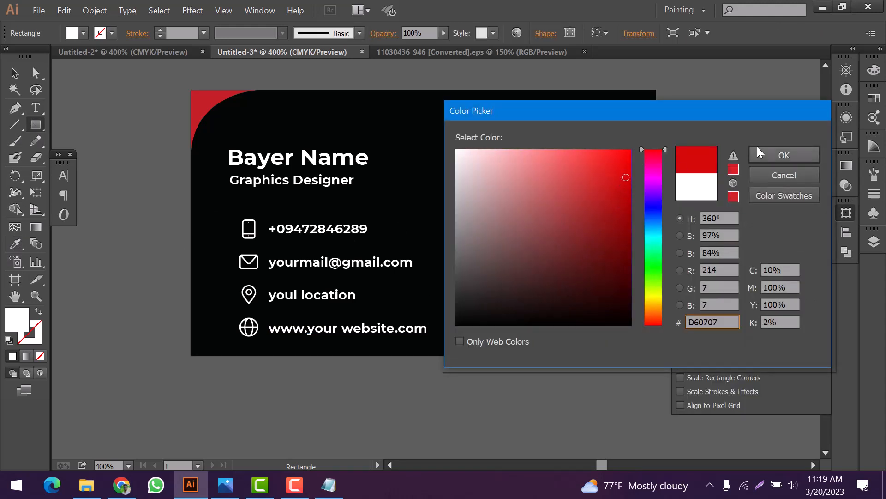
click(785, 155)
Move the red divider bar slightly further right
key(i)
key(v)
drag(448, 198, 469, 200)
click(543, 215)
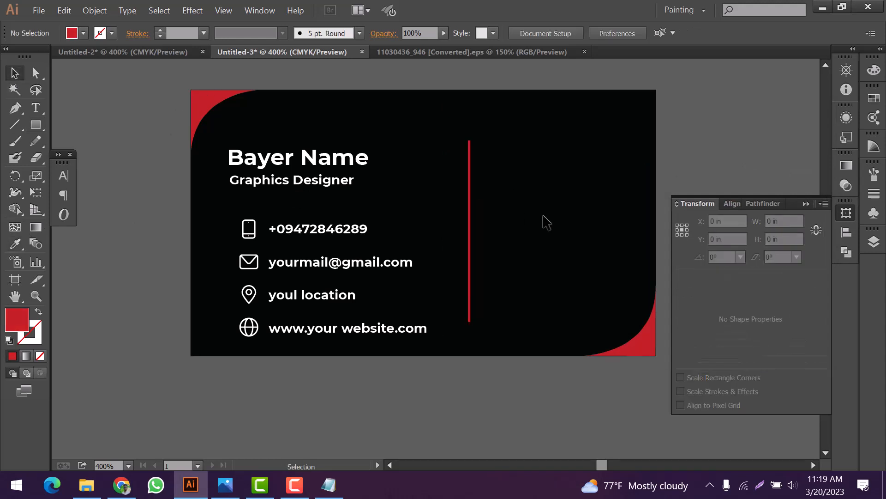
scroll(544, 210, down, 2)
scroll(542, 203, up, 3)
In the logo .eps document, lock the background rectangle via Object > Lock > Selection
click(462, 52)
click(463, 85)
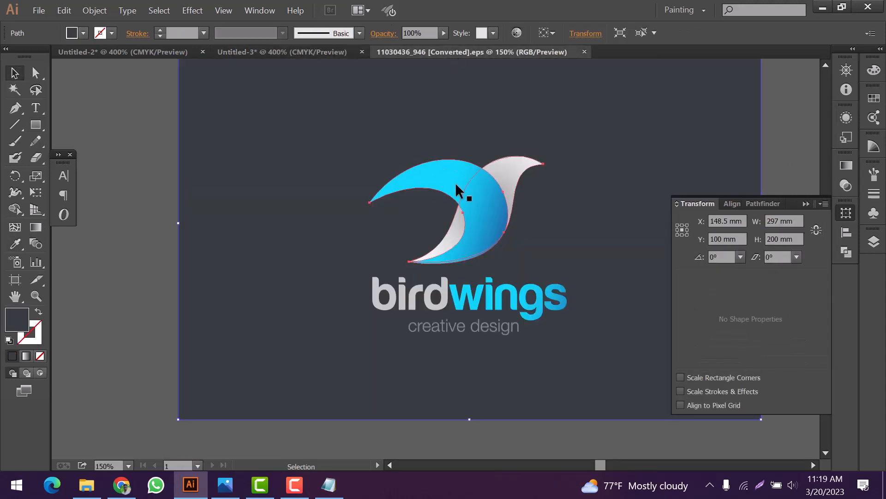
click(455, 185)
right_click(237, 137)
click(96, 12)
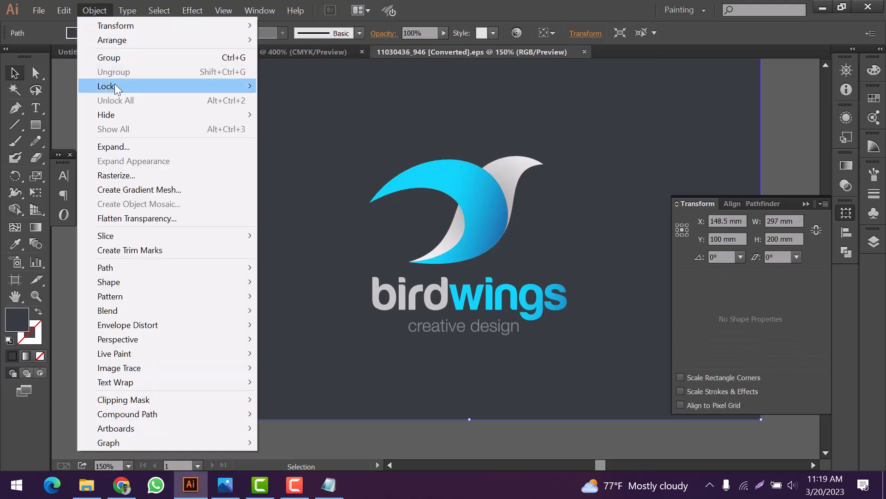
mouse_move(115, 86)
click(277, 86)
Select the bird mark and birdwings text and drag them onto the business card
click(421, 179)
drag(335, 139, 586, 313)
mouse_move(508, 302)
mouse_down()
mouse_move(425, 273)
mouse_move(316, 82)
mouse_move(511, 286)
mouse_up()
drag(204, 37, 521, 263)
scroll(707, 104, up, 1)
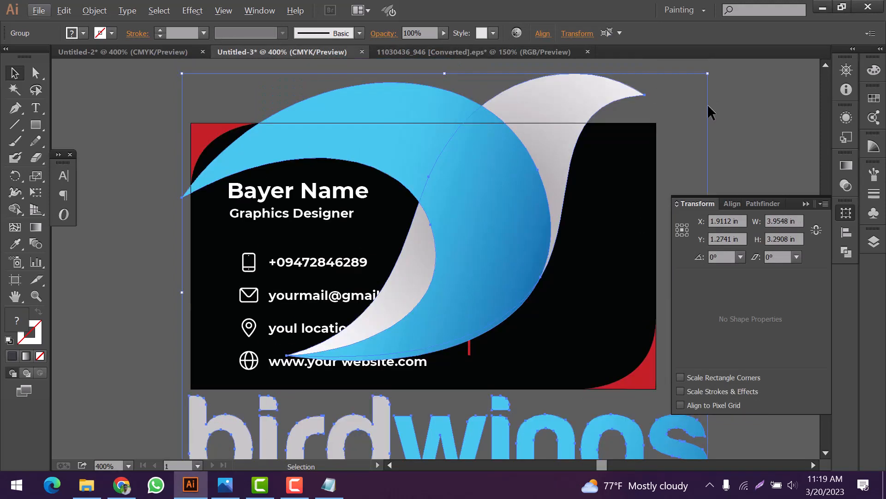
Scale the birdwings logo down and position it right of the red divider
drag(709, 76, 522, 230)
drag(461, 287, 572, 228)
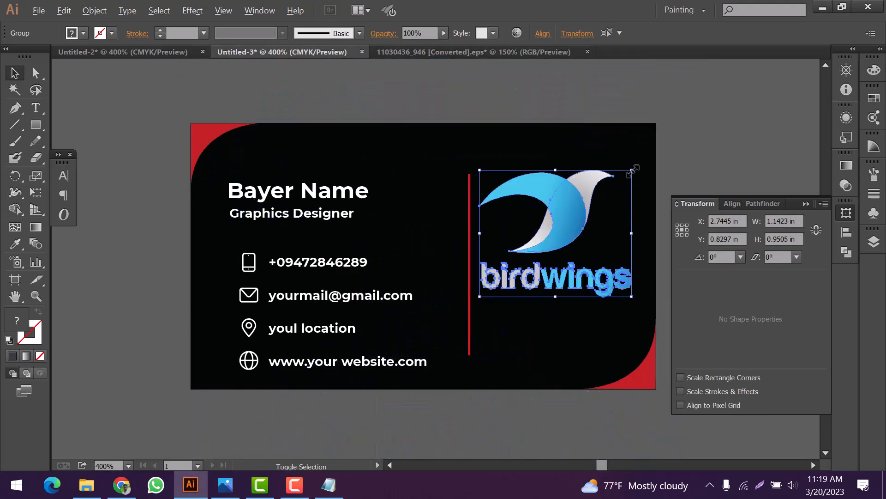
drag(633, 171, 630, 174)
drag(575, 213, 578, 240)
click(605, 283)
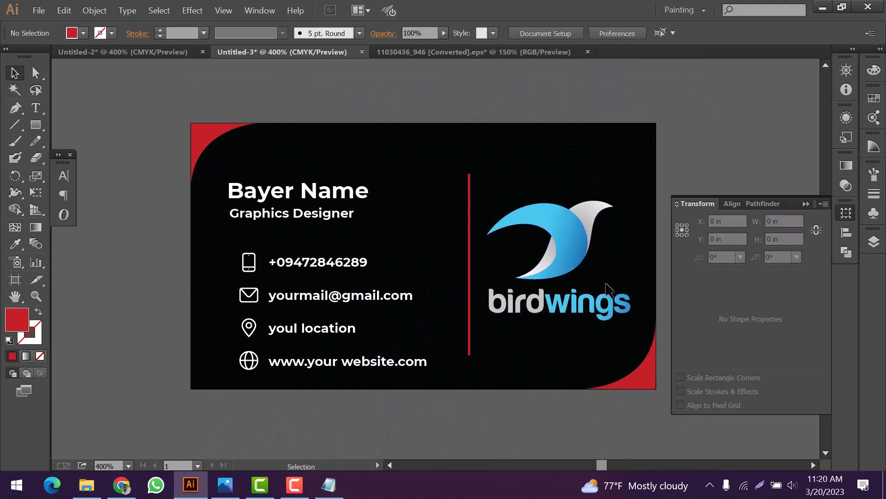
key(t)
click(502, 313)
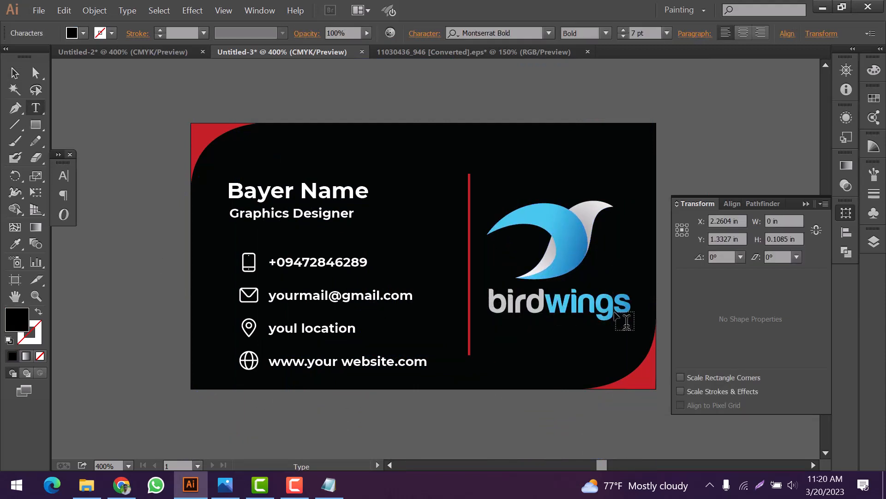
key(Escape)
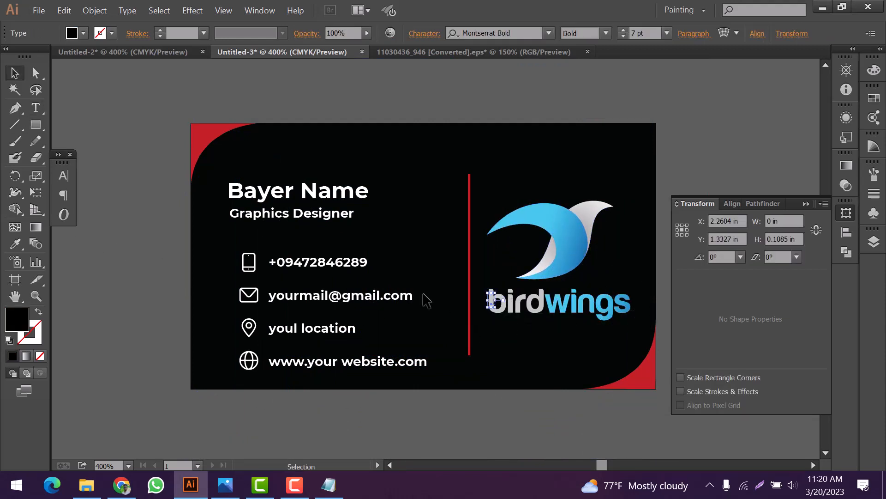